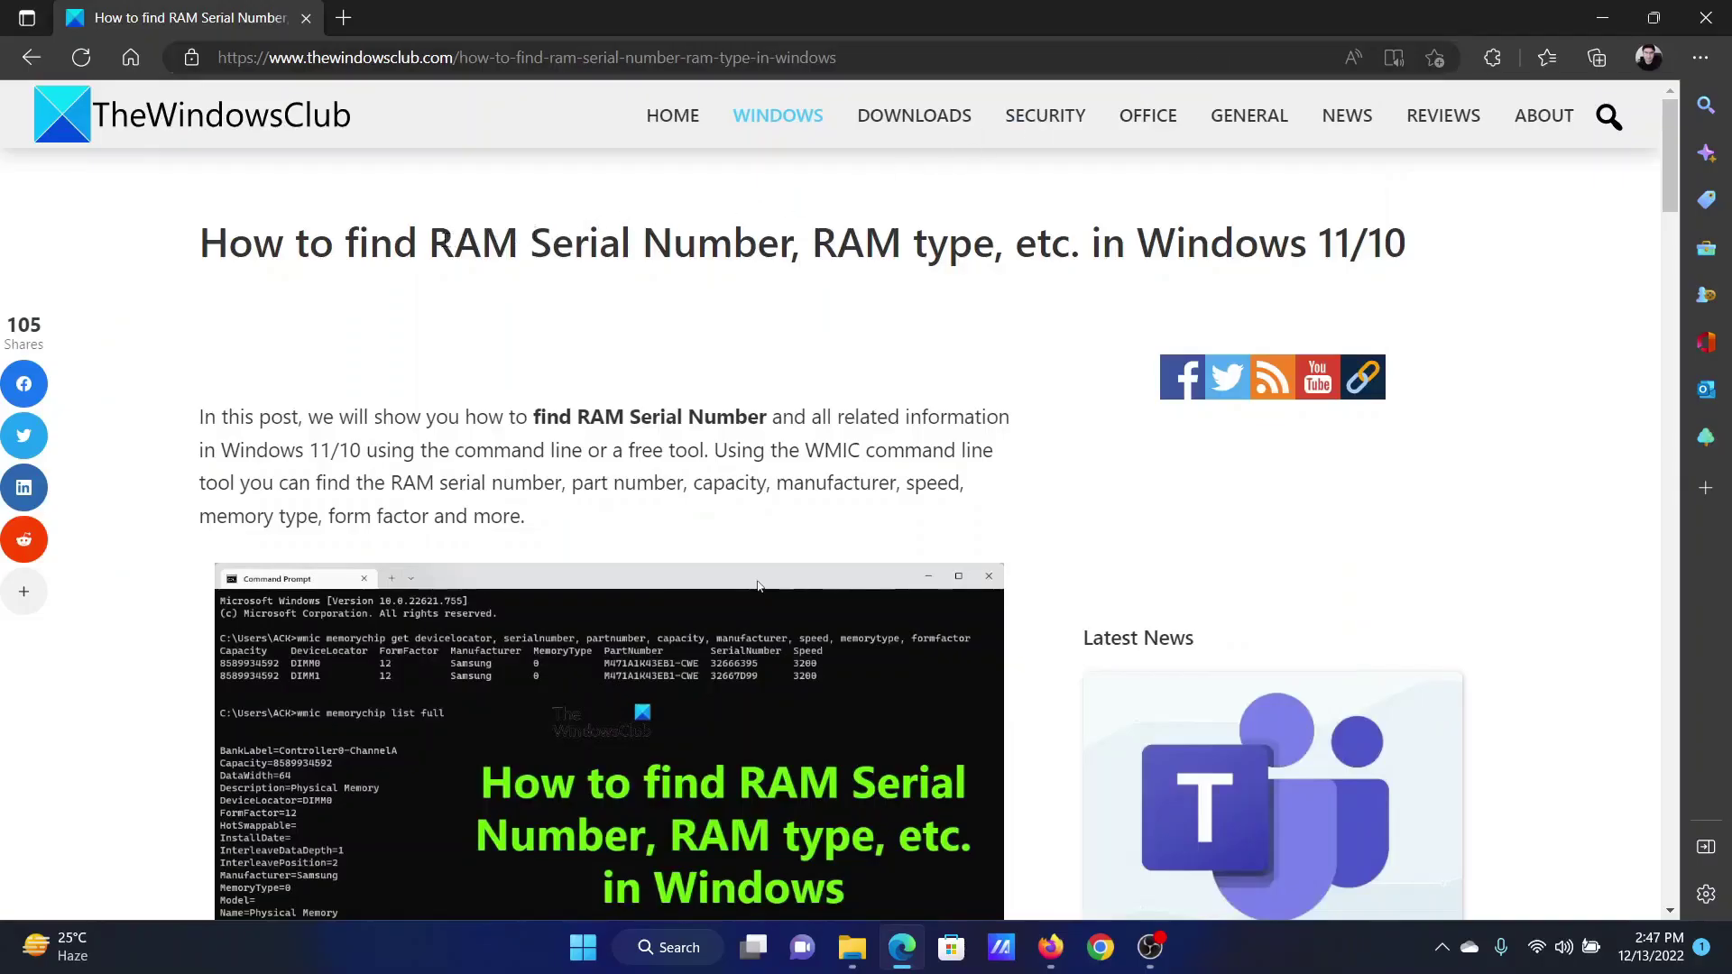
- Highlight 'RAM Serial Number' in the title, then launch cmd from Run and place it over the article
{"action": "left_click_drag", "start_coordinate": [432, 241], "coordinate": [804, 251]}
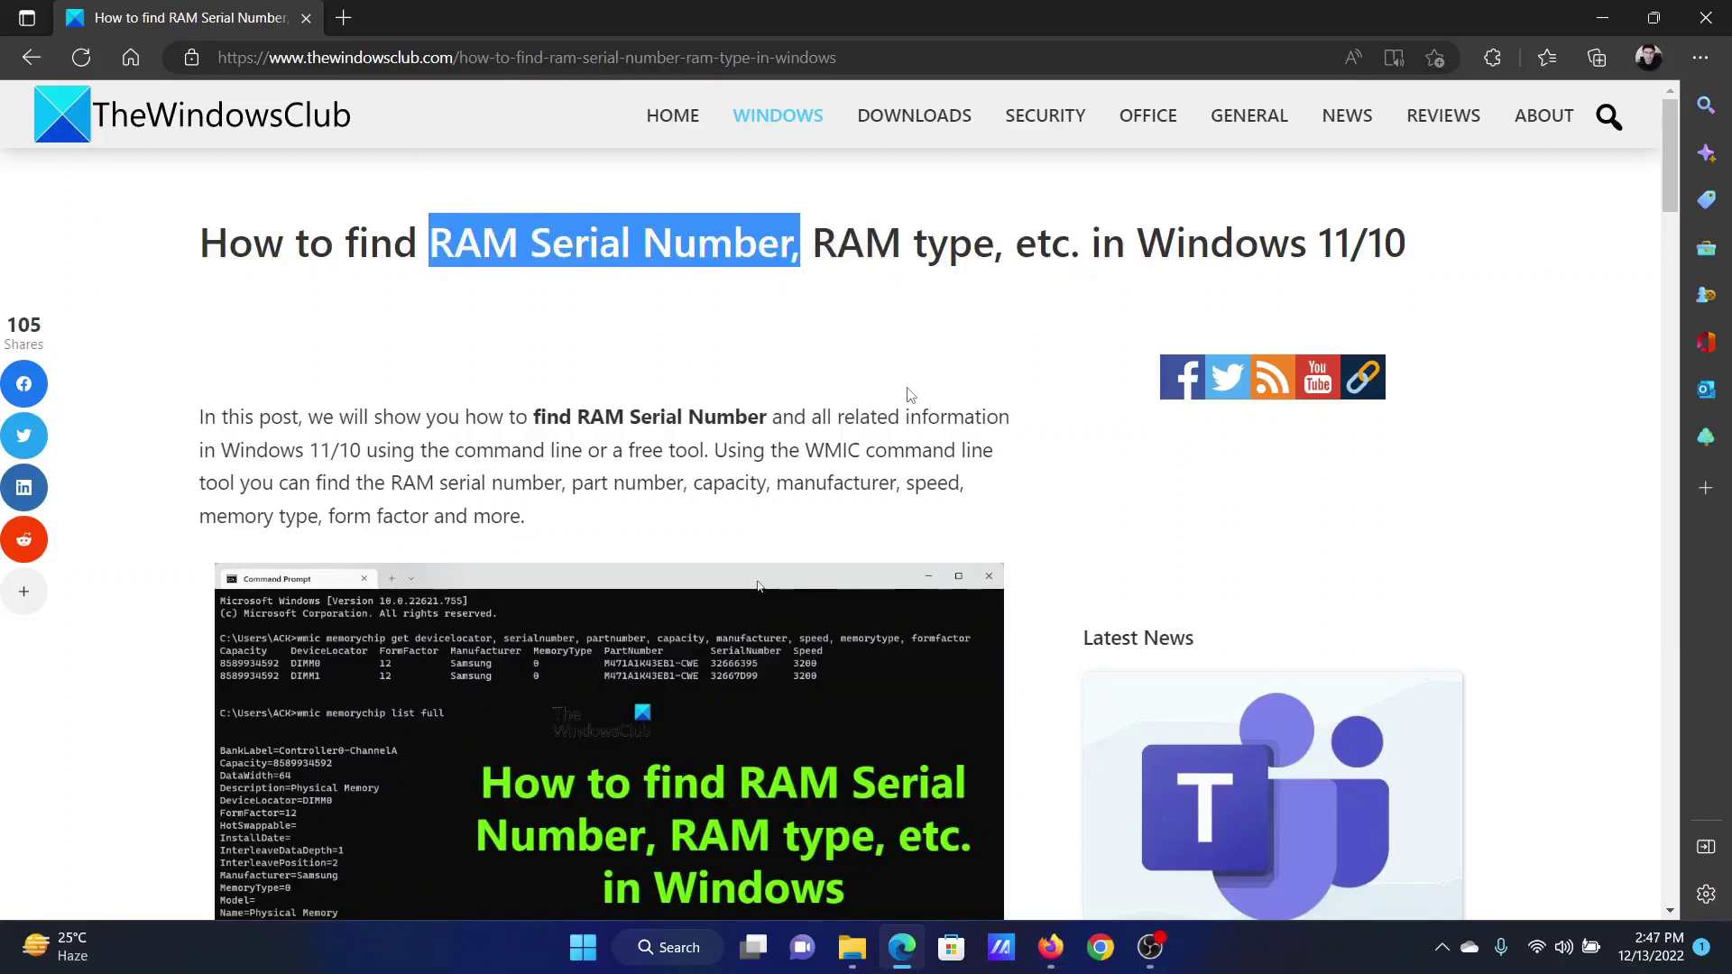
{"action": "scroll", "coordinate": [910, 395], "scroll_direction": "down", "scroll_amount": 2}
{"action": "scroll", "coordinate": [910, 394], "scroll_direction": "down", "scroll_amount": 4}
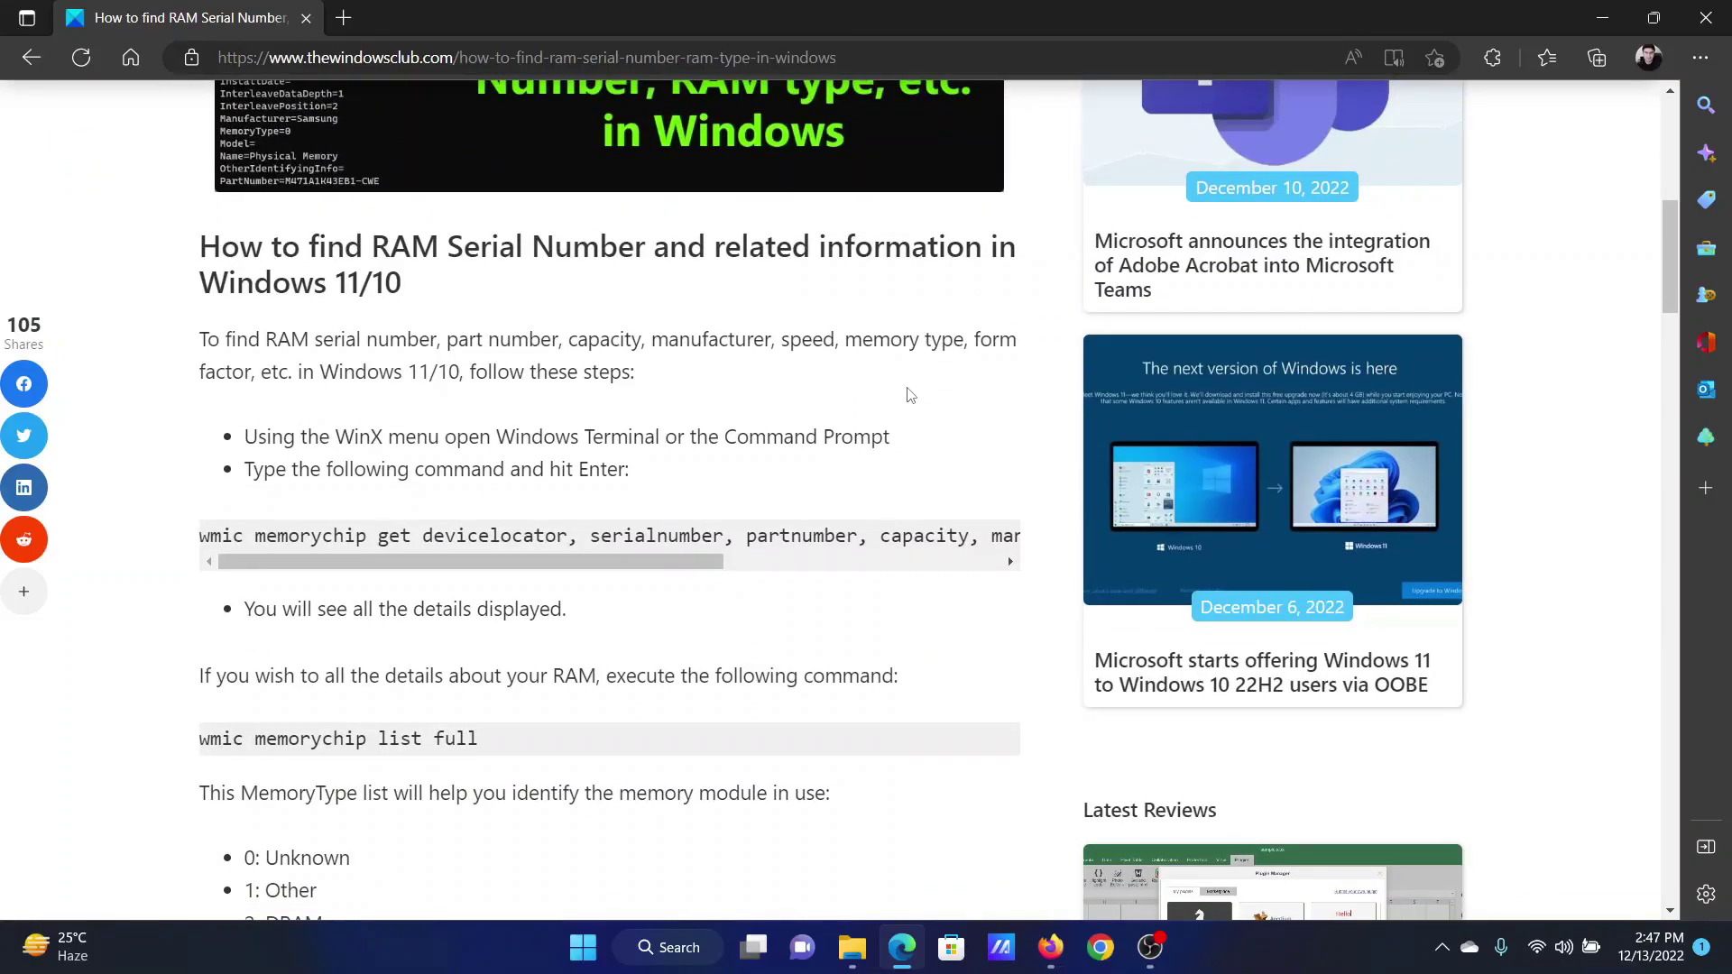
{"action": "key", "text": "super+r"}
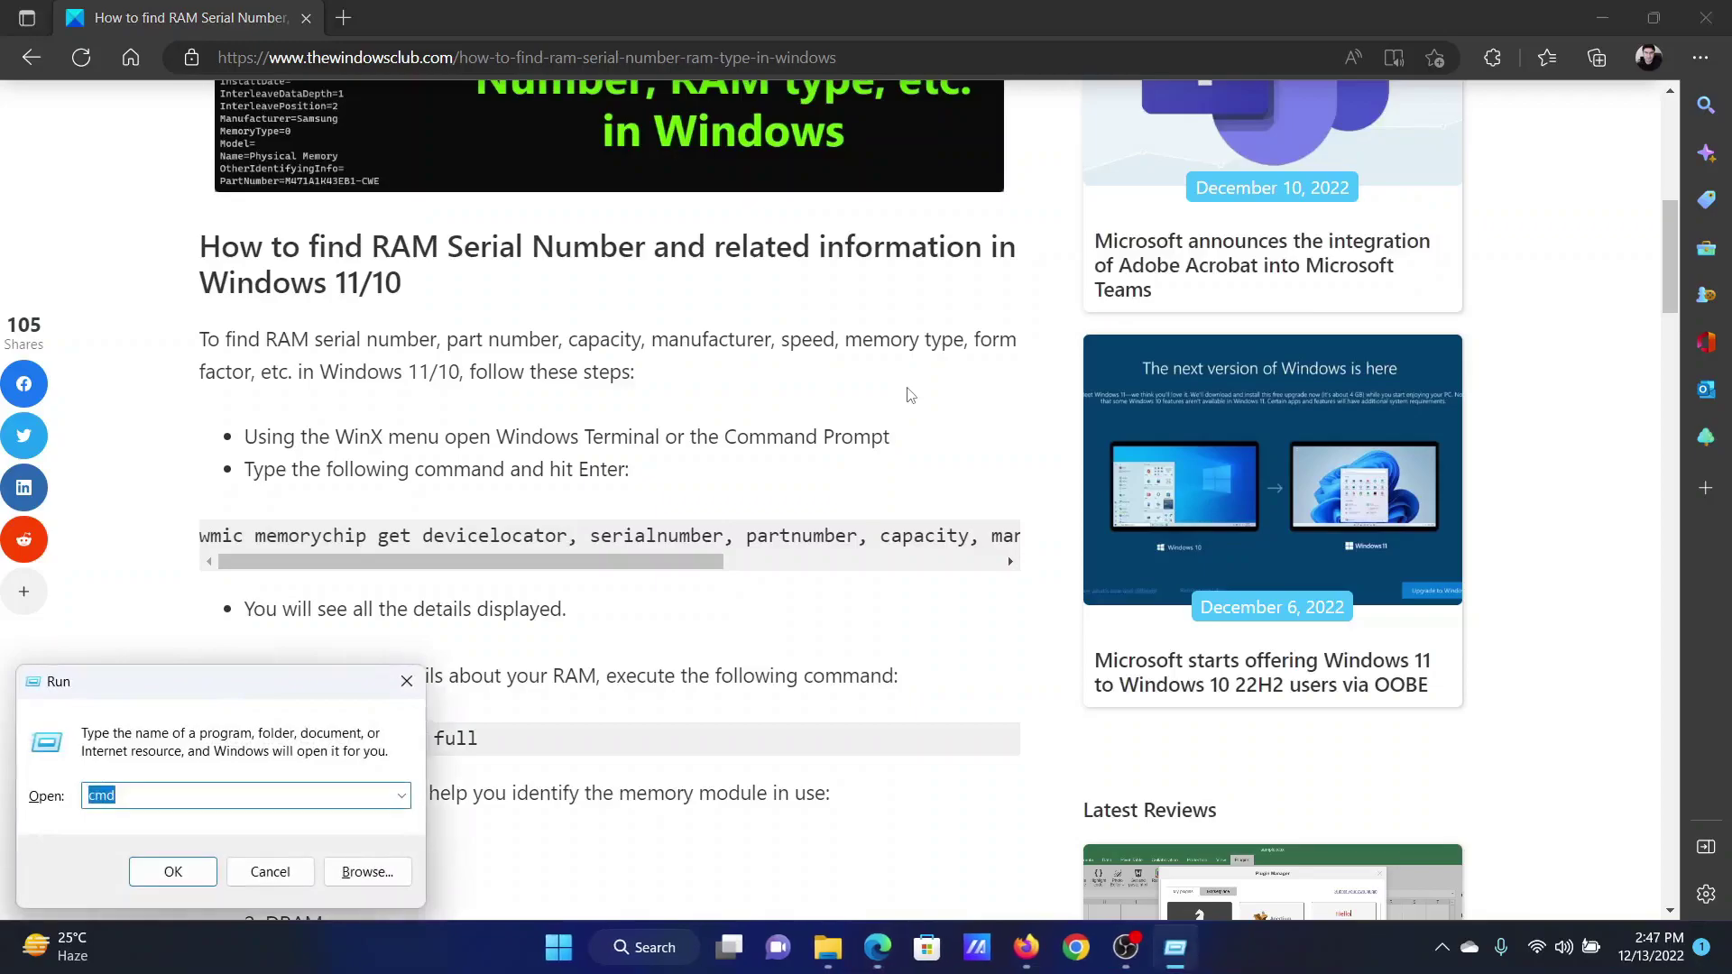
{"action": "type", "text": "cmd"}
{"action": "key", "text": "Return"}
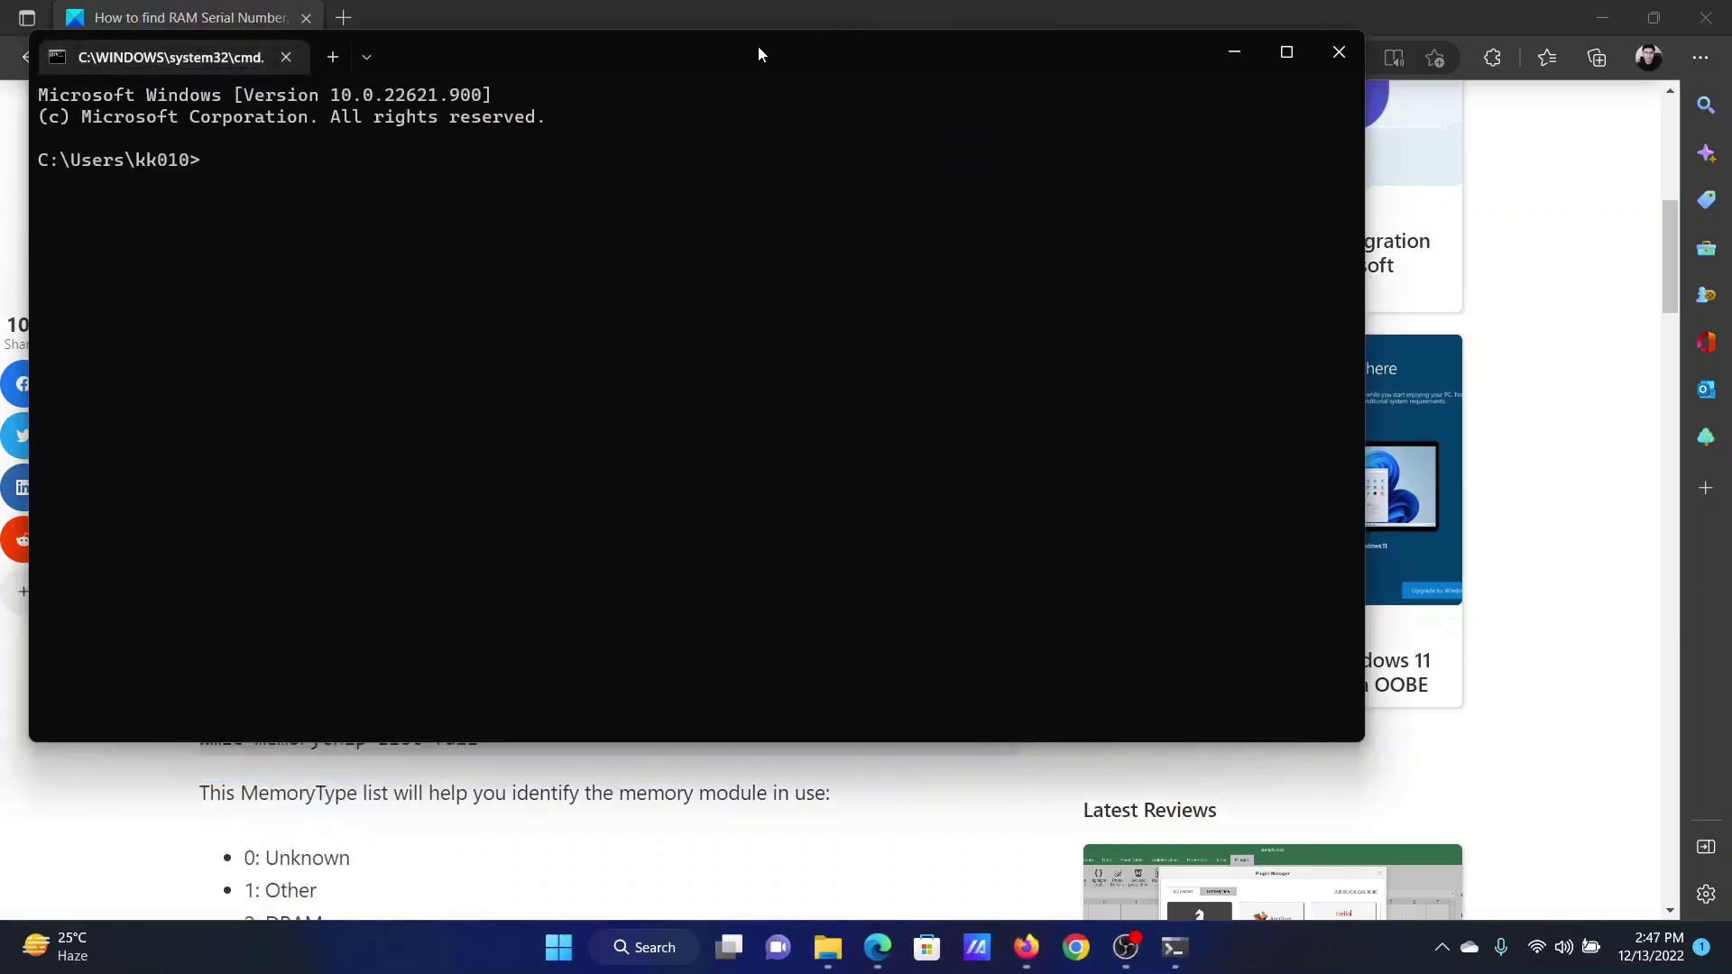
{"action": "left_click_drag", "start_coordinate": [759, 45], "coordinate": [939, 117]}
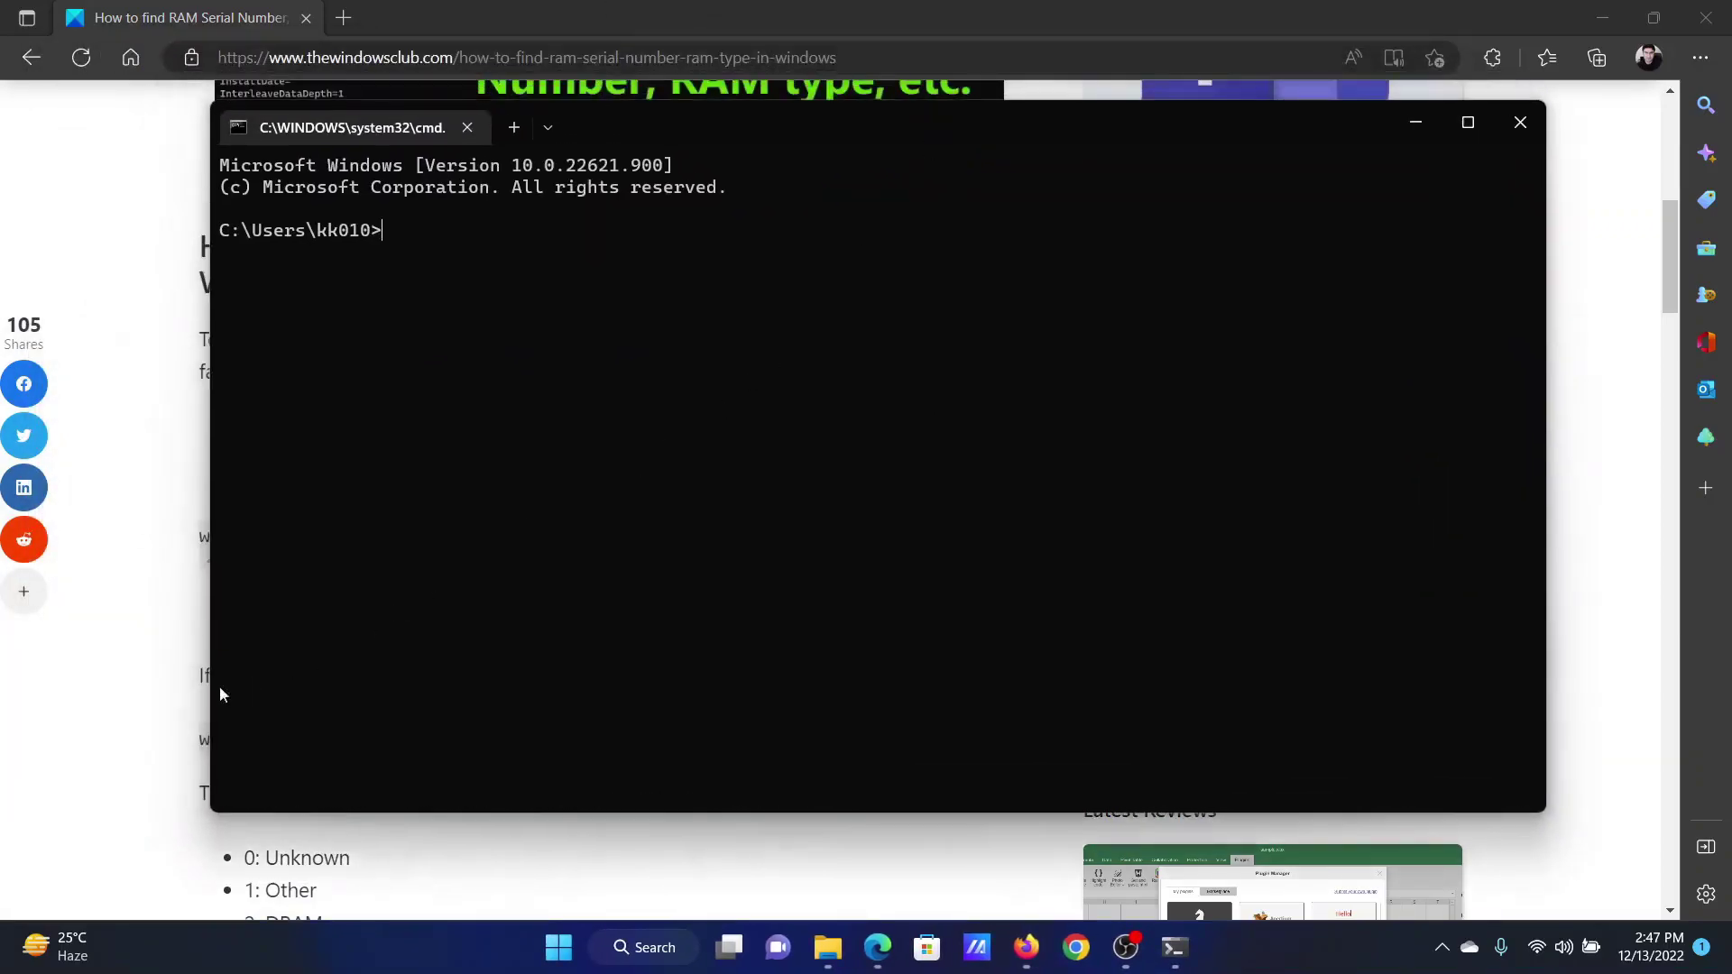
- Copy the wmic memorychip get command line from the Edge article
{"action": "left_click", "coordinate": [219, 686]}
{"action": "triple_click", "coordinate": [323, 536]}
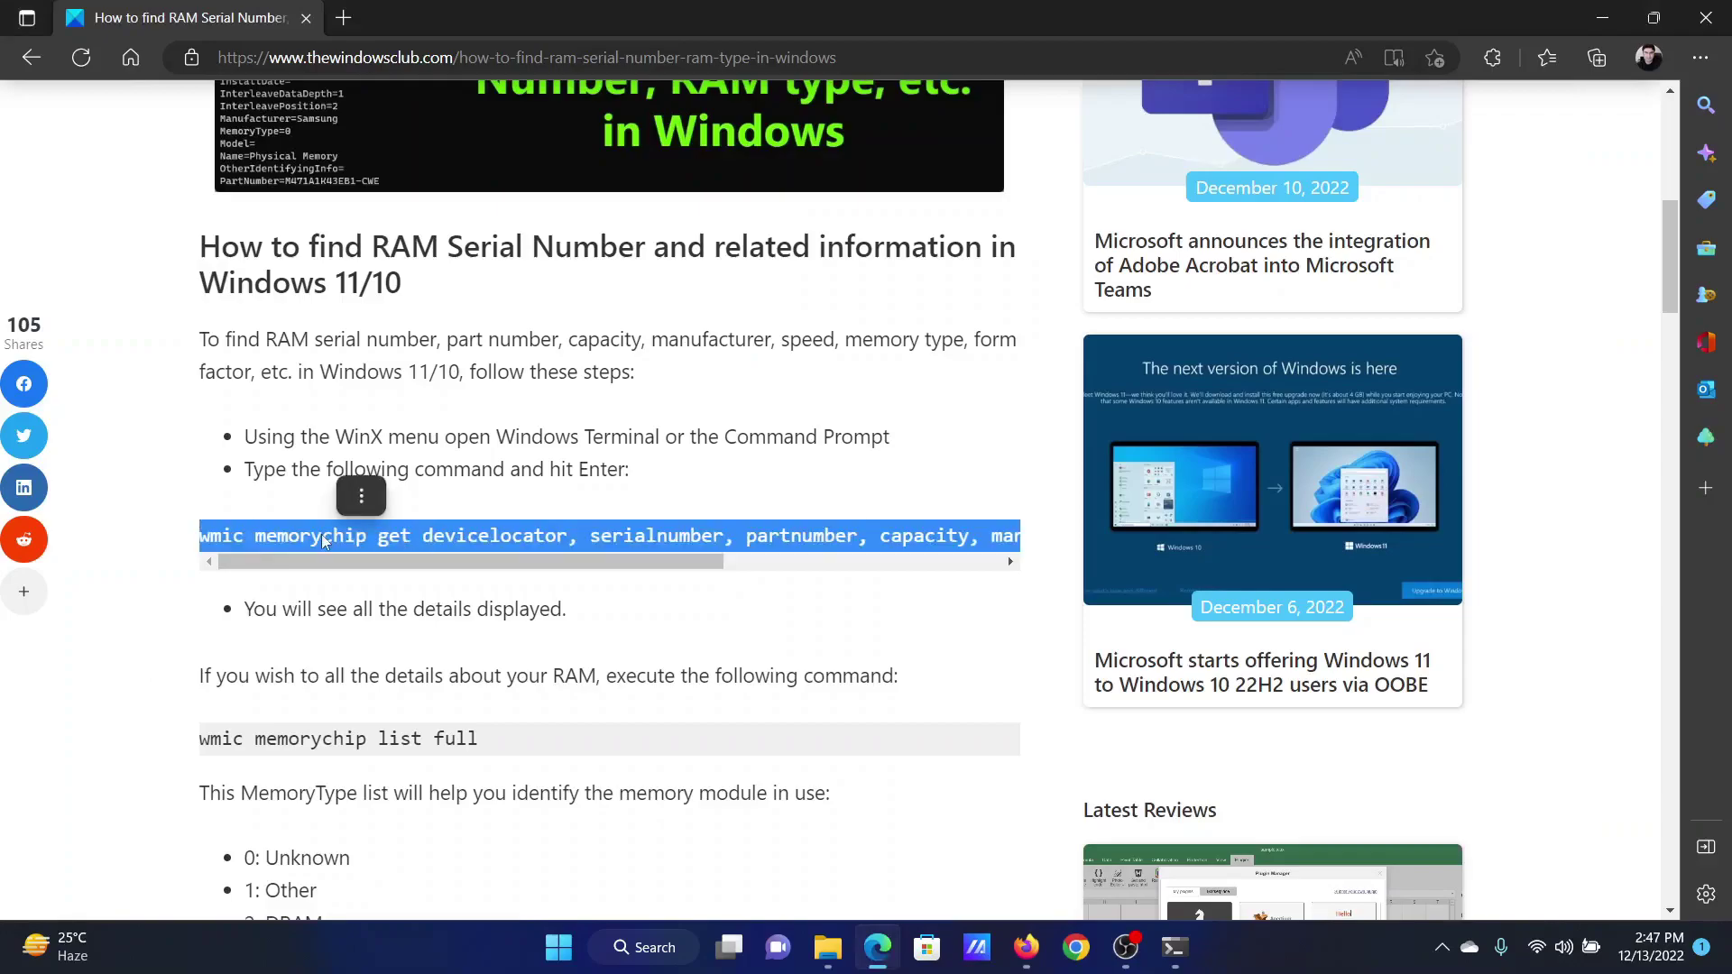
{"action": "right_click", "coordinate": [322, 539]}
{"action": "left_click", "coordinate": [392, 57]}
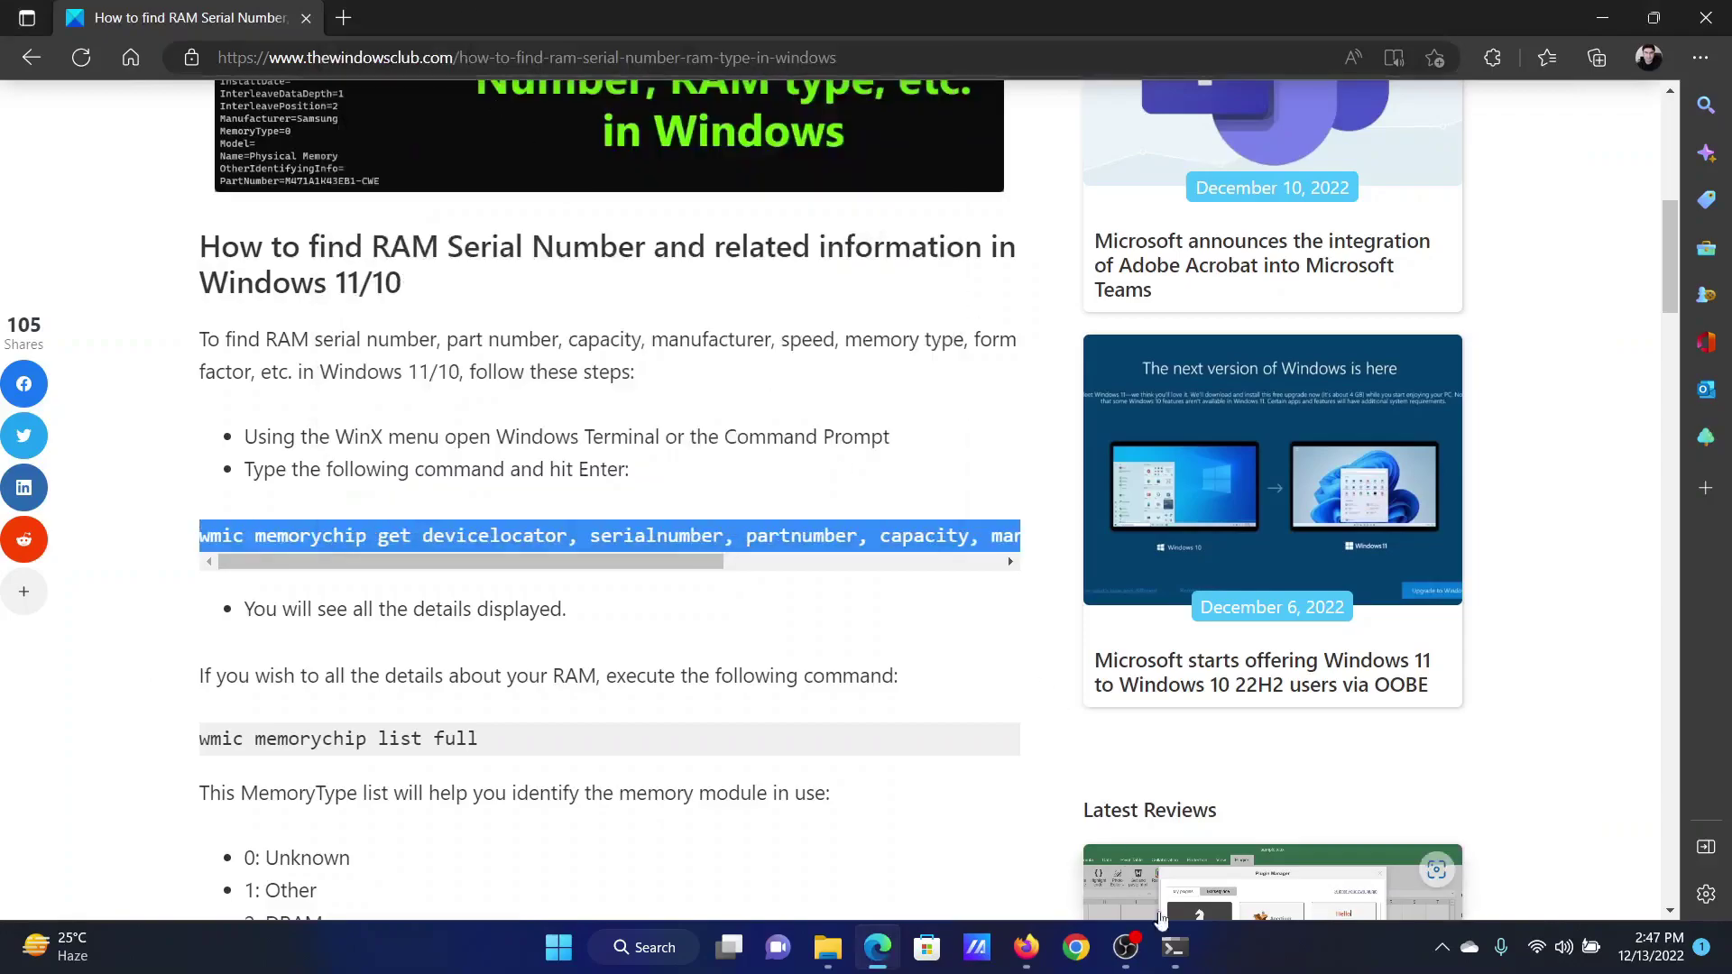
- Paste and run it in Command Prompt, listing capacity, manufacturer, part number, serial and speed
{"action": "left_click", "coordinate": [1174, 946]}
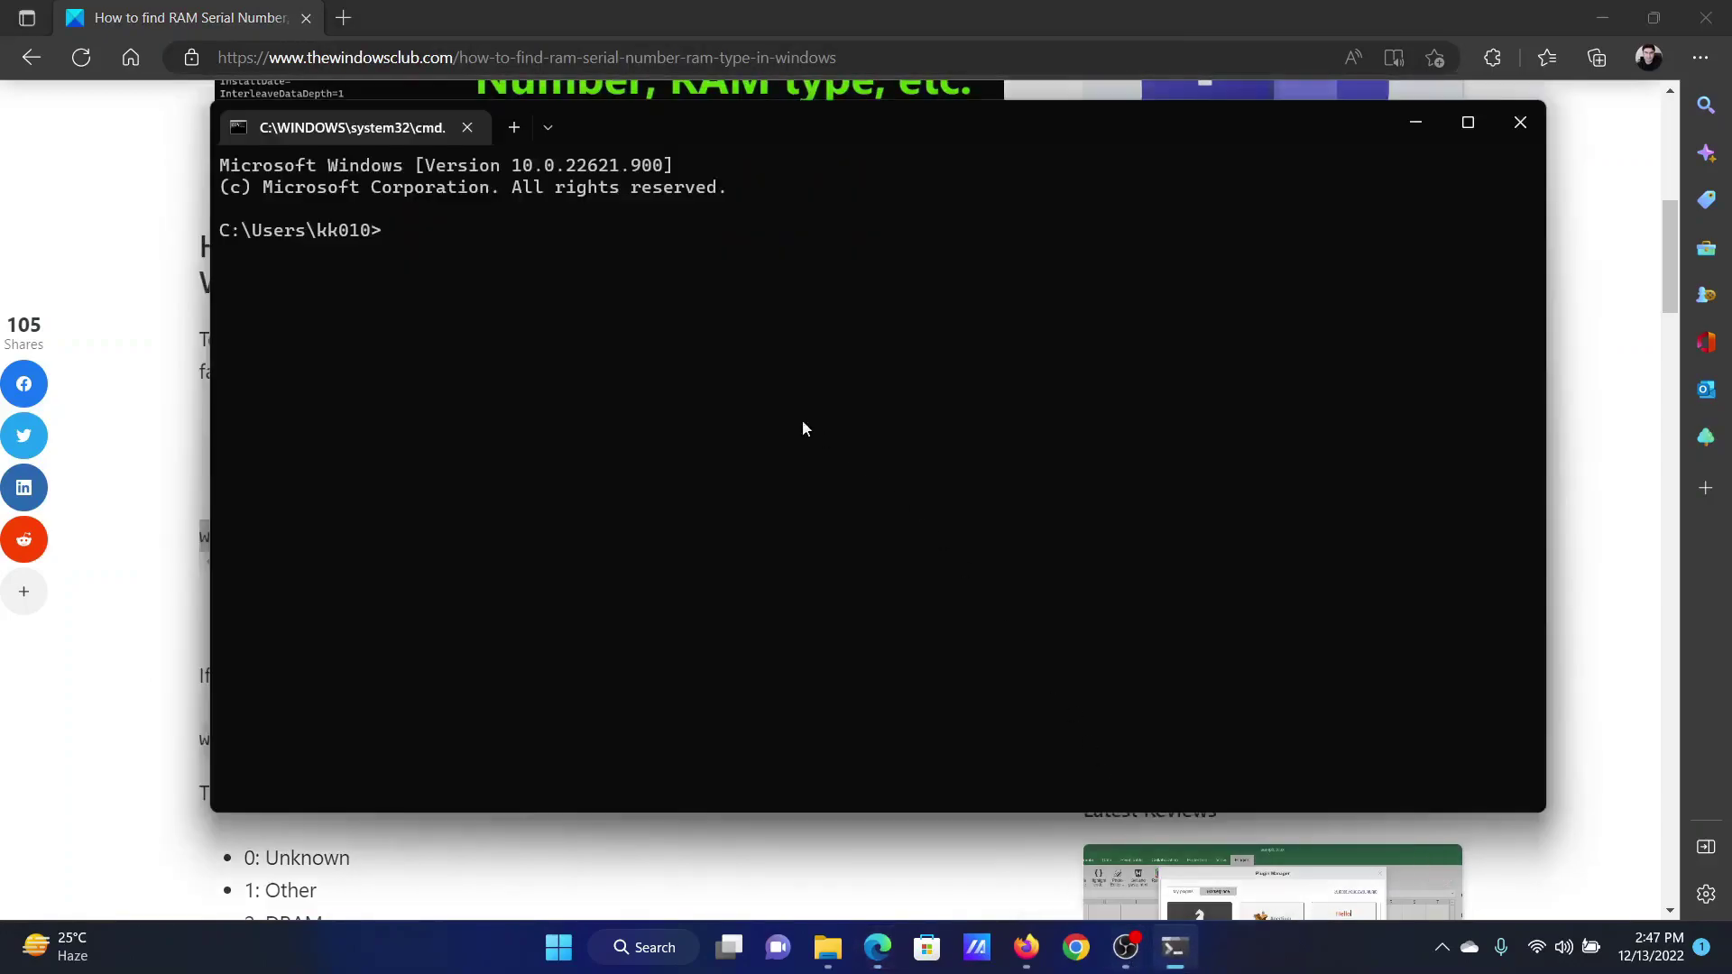
{"action": "key", "text": "ctrl+v"}
{"action": "key", "text": "Return"}
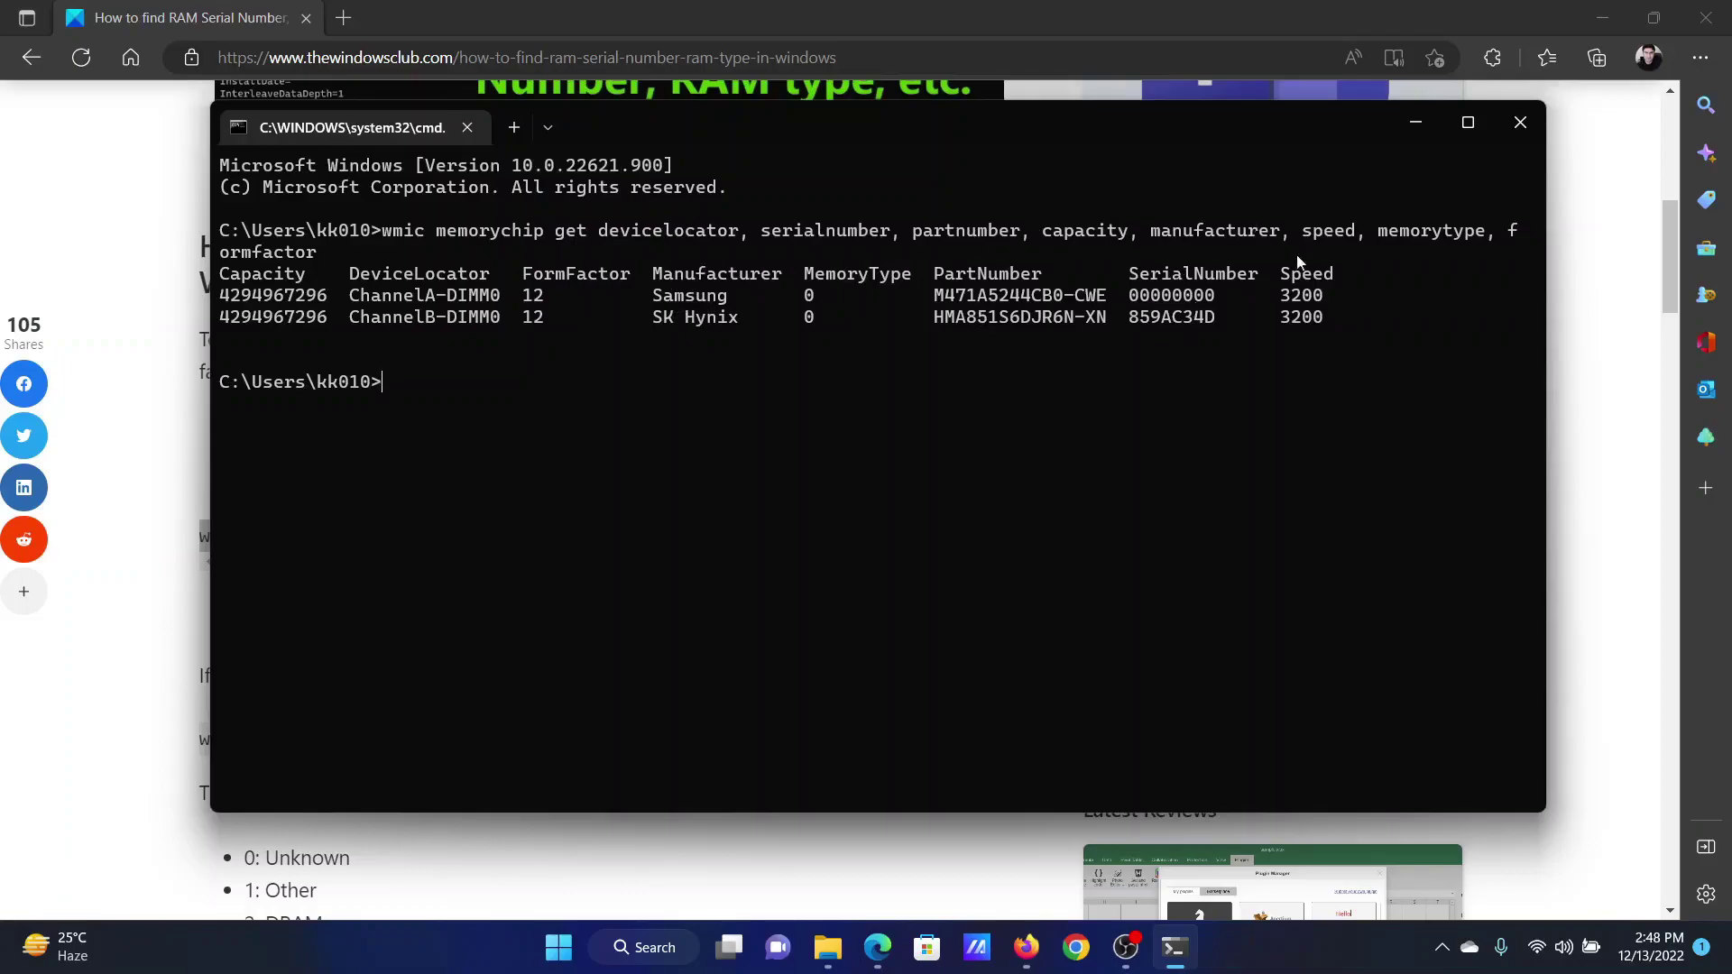
- Copy the 'wmic memorychip list full' command line from the article
{"action": "left_click", "coordinate": [171, 698]}
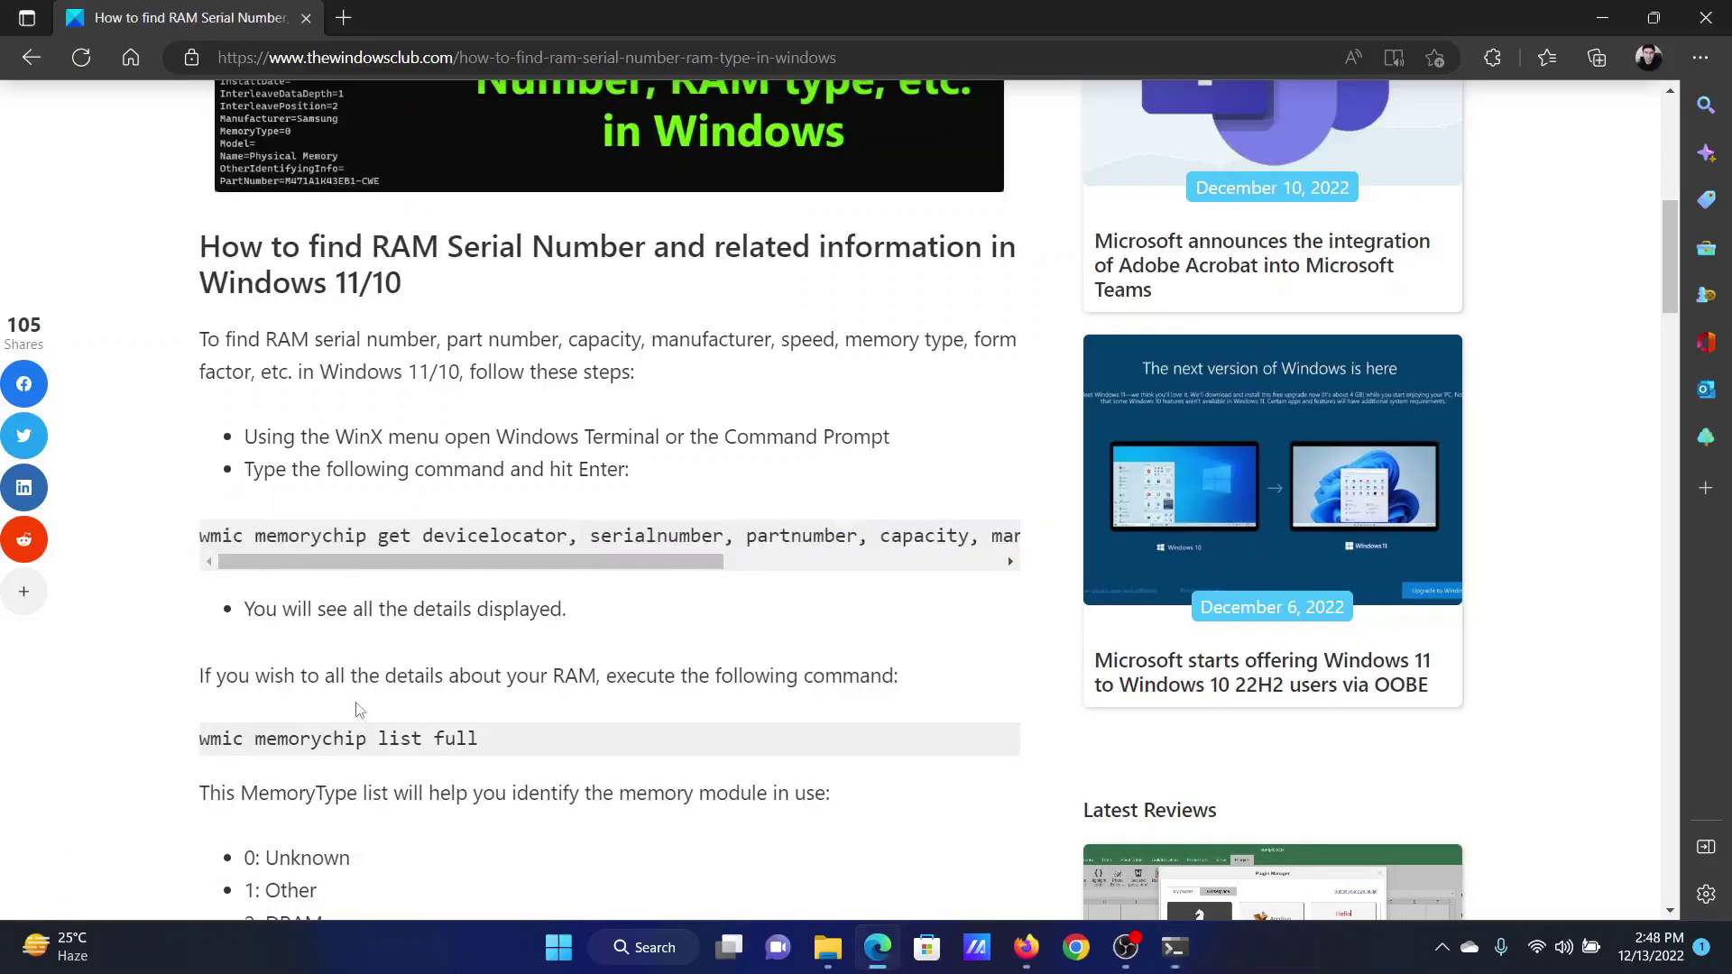
{"action": "double_click", "coordinate": [312, 738]}
{"action": "triple_click", "coordinate": [311, 738]}
{"action": "right_click", "coordinate": [346, 742]}
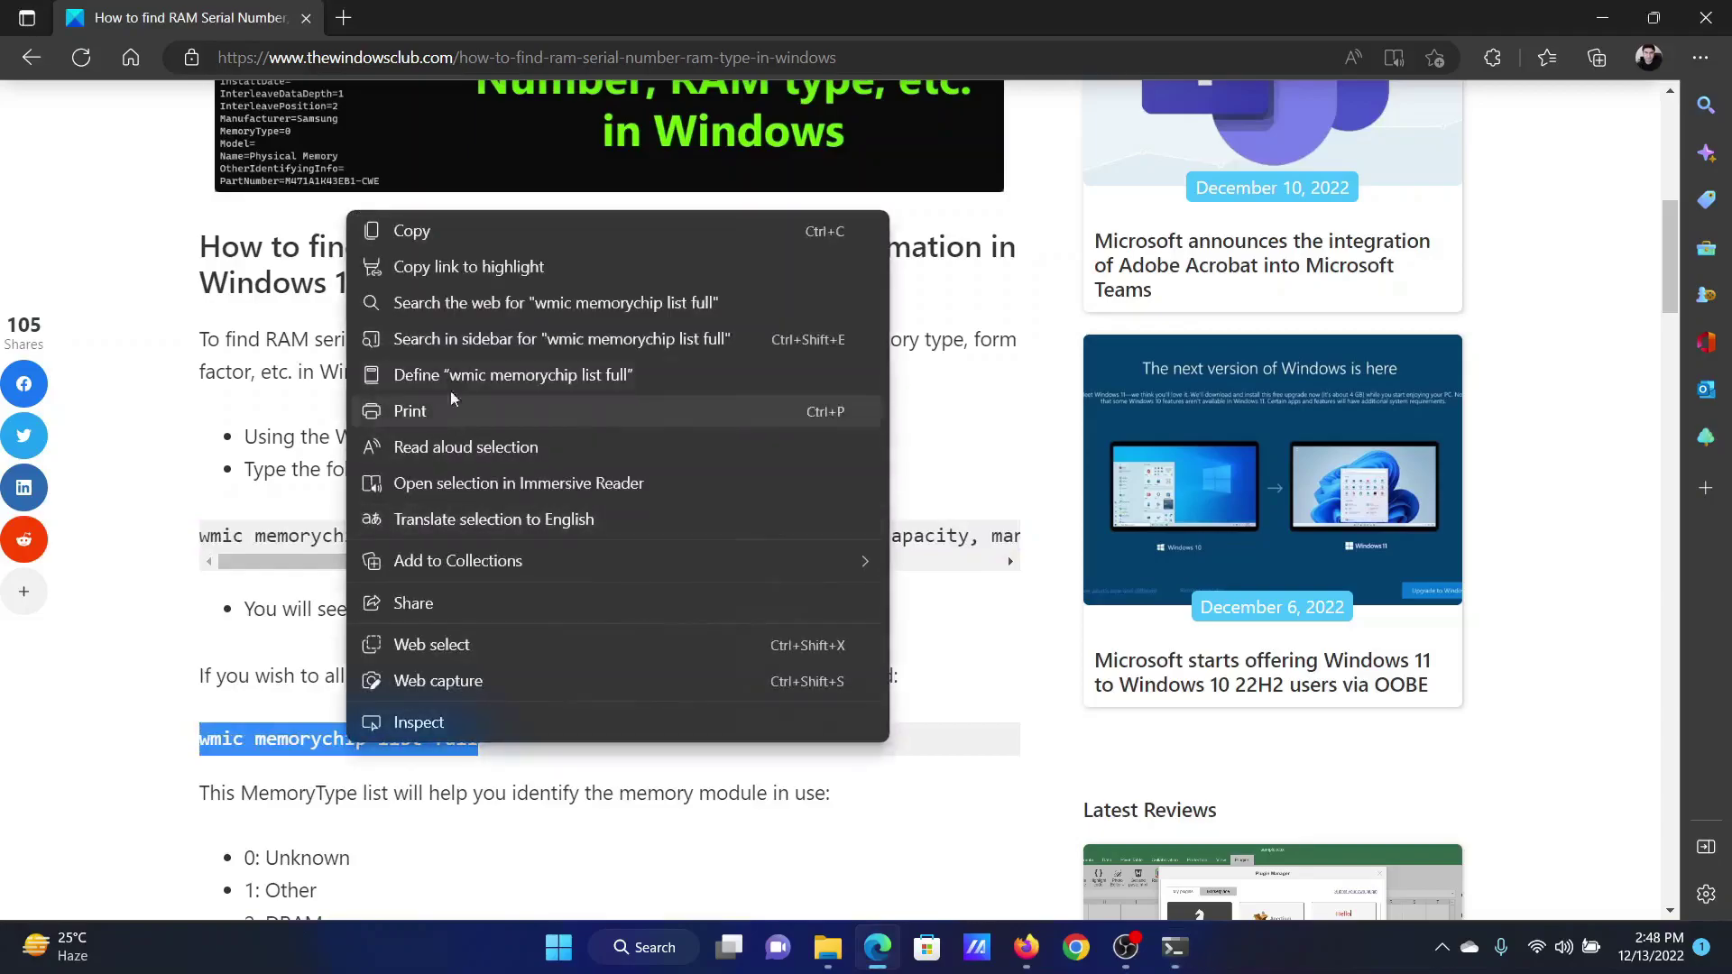
{"action": "left_click", "coordinate": [483, 232]}
- Run it in Command Prompt to show all module properties, then minimize the window
{"action": "left_click", "coordinate": [1175, 947]}
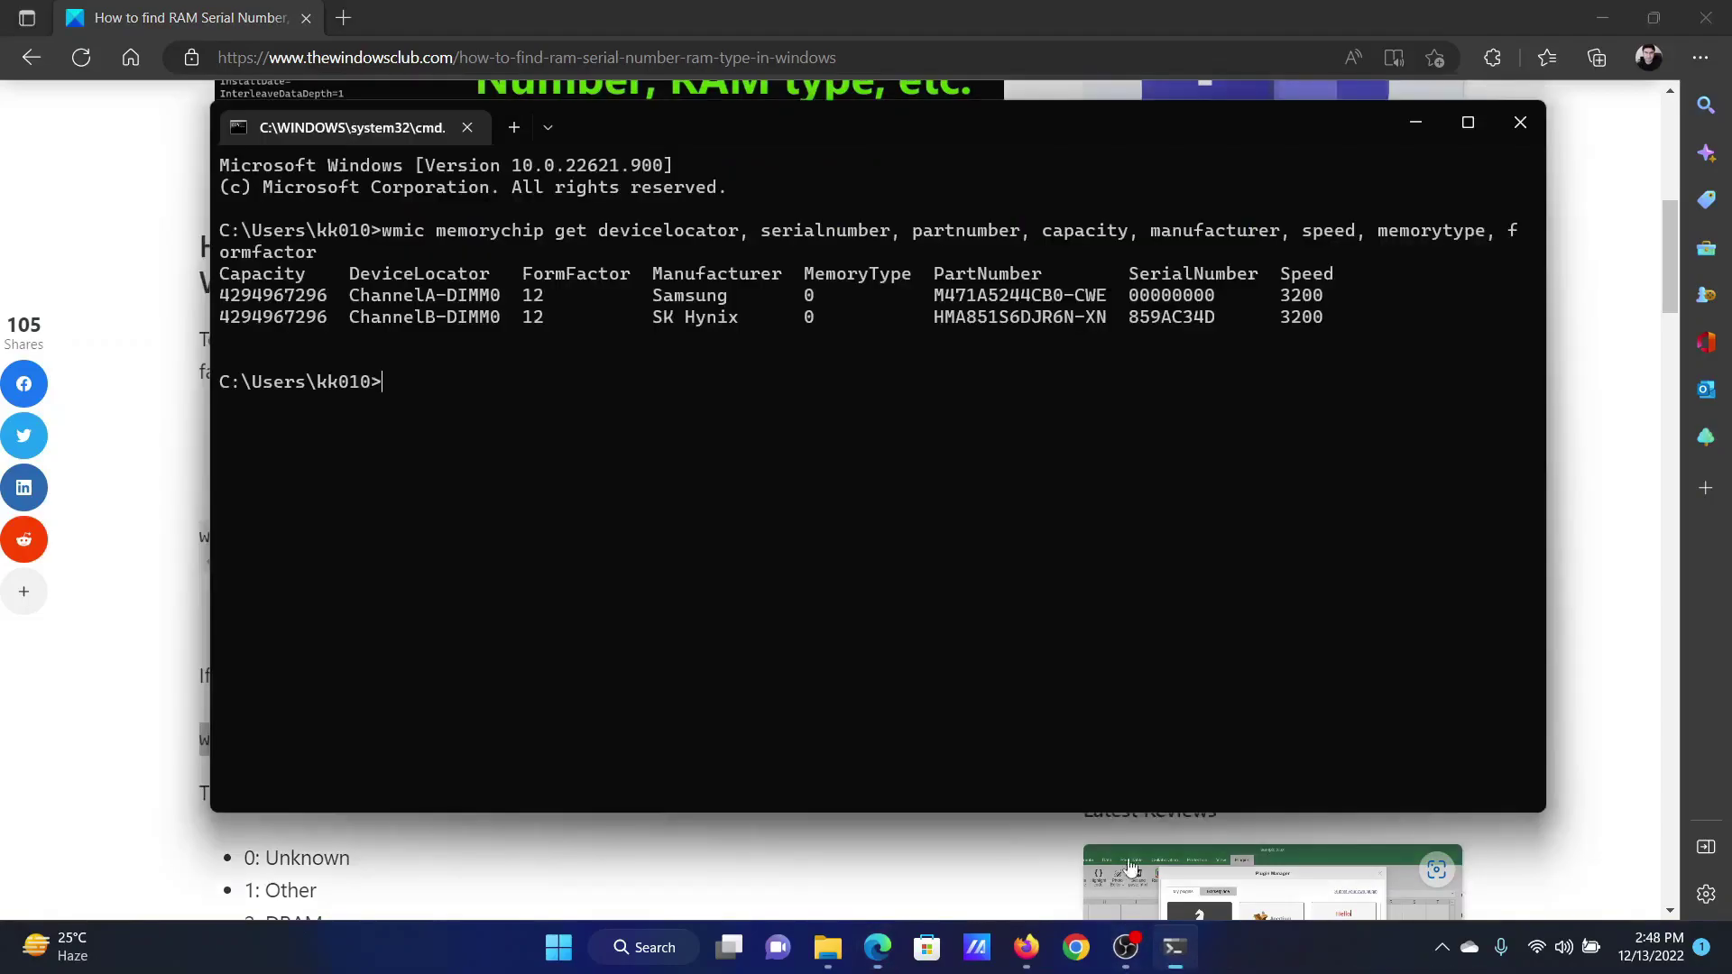
{"action": "key", "text": "ctrl+v"}
{"action": "key", "text": "Return"}
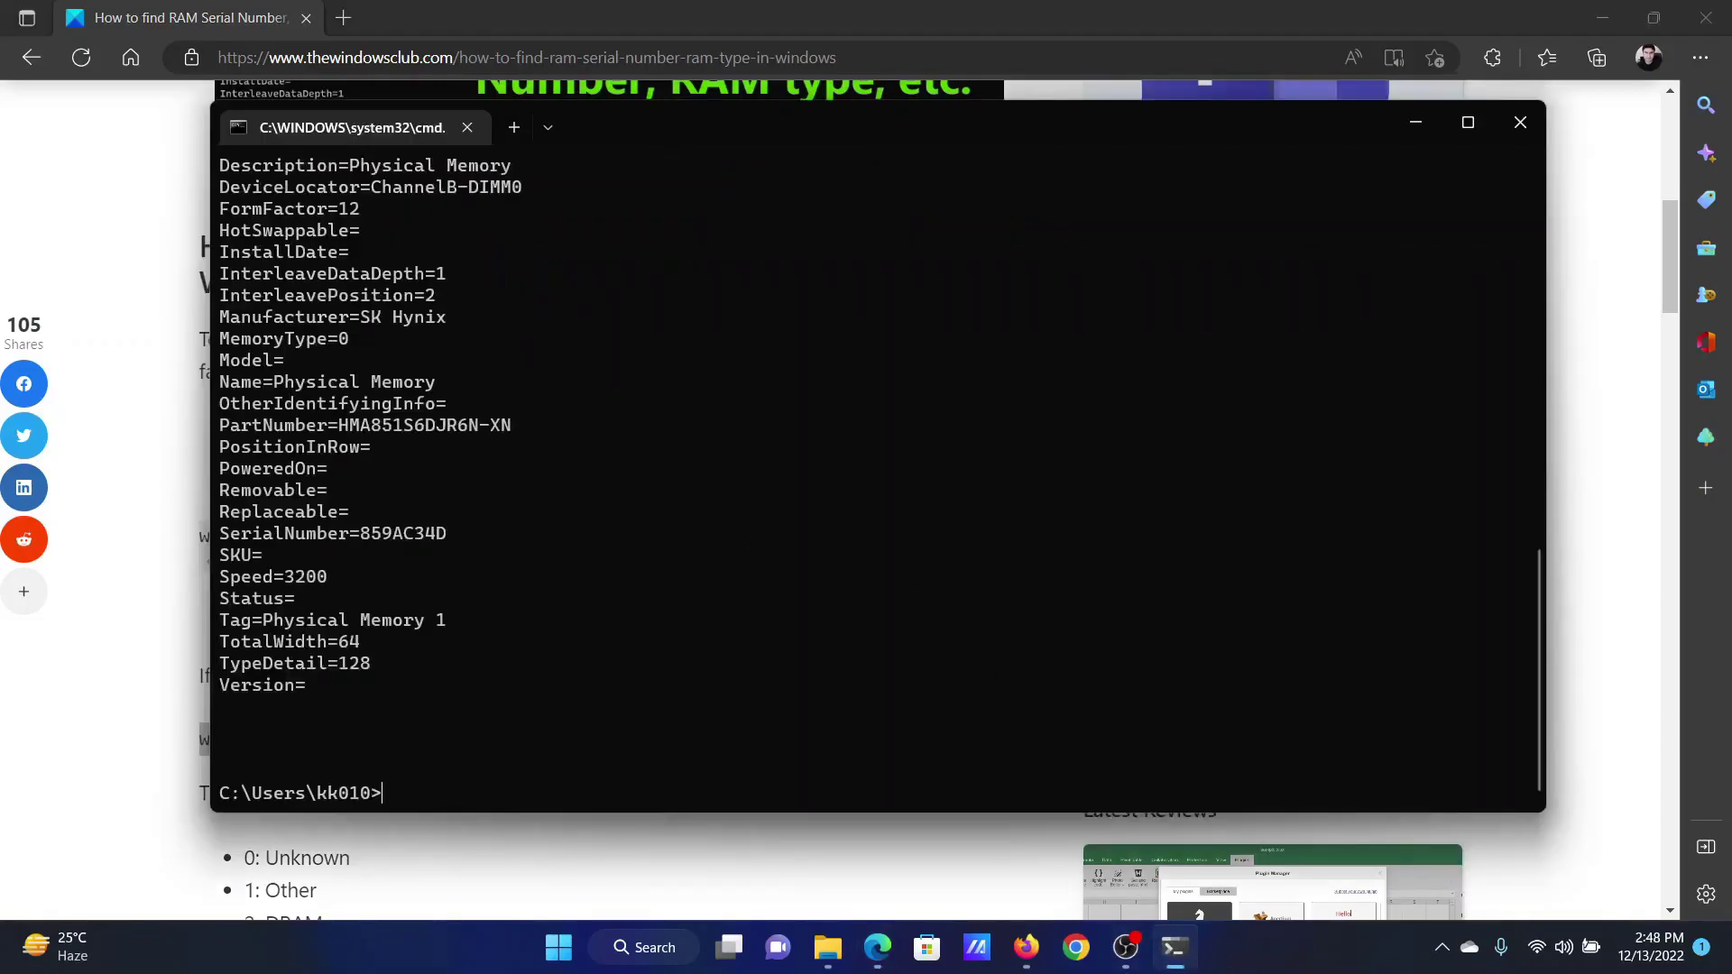
{"action": "scroll", "coordinate": [626, 450], "scroll_direction": "up", "scroll_amount": 3}
{"action": "scroll", "coordinate": [625, 450], "scroll_direction": "up", "scroll_amount": 3}
{"action": "scroll", "coordinate": [625, 449], "scroll_direction": "up", "scroll_amount": 3}
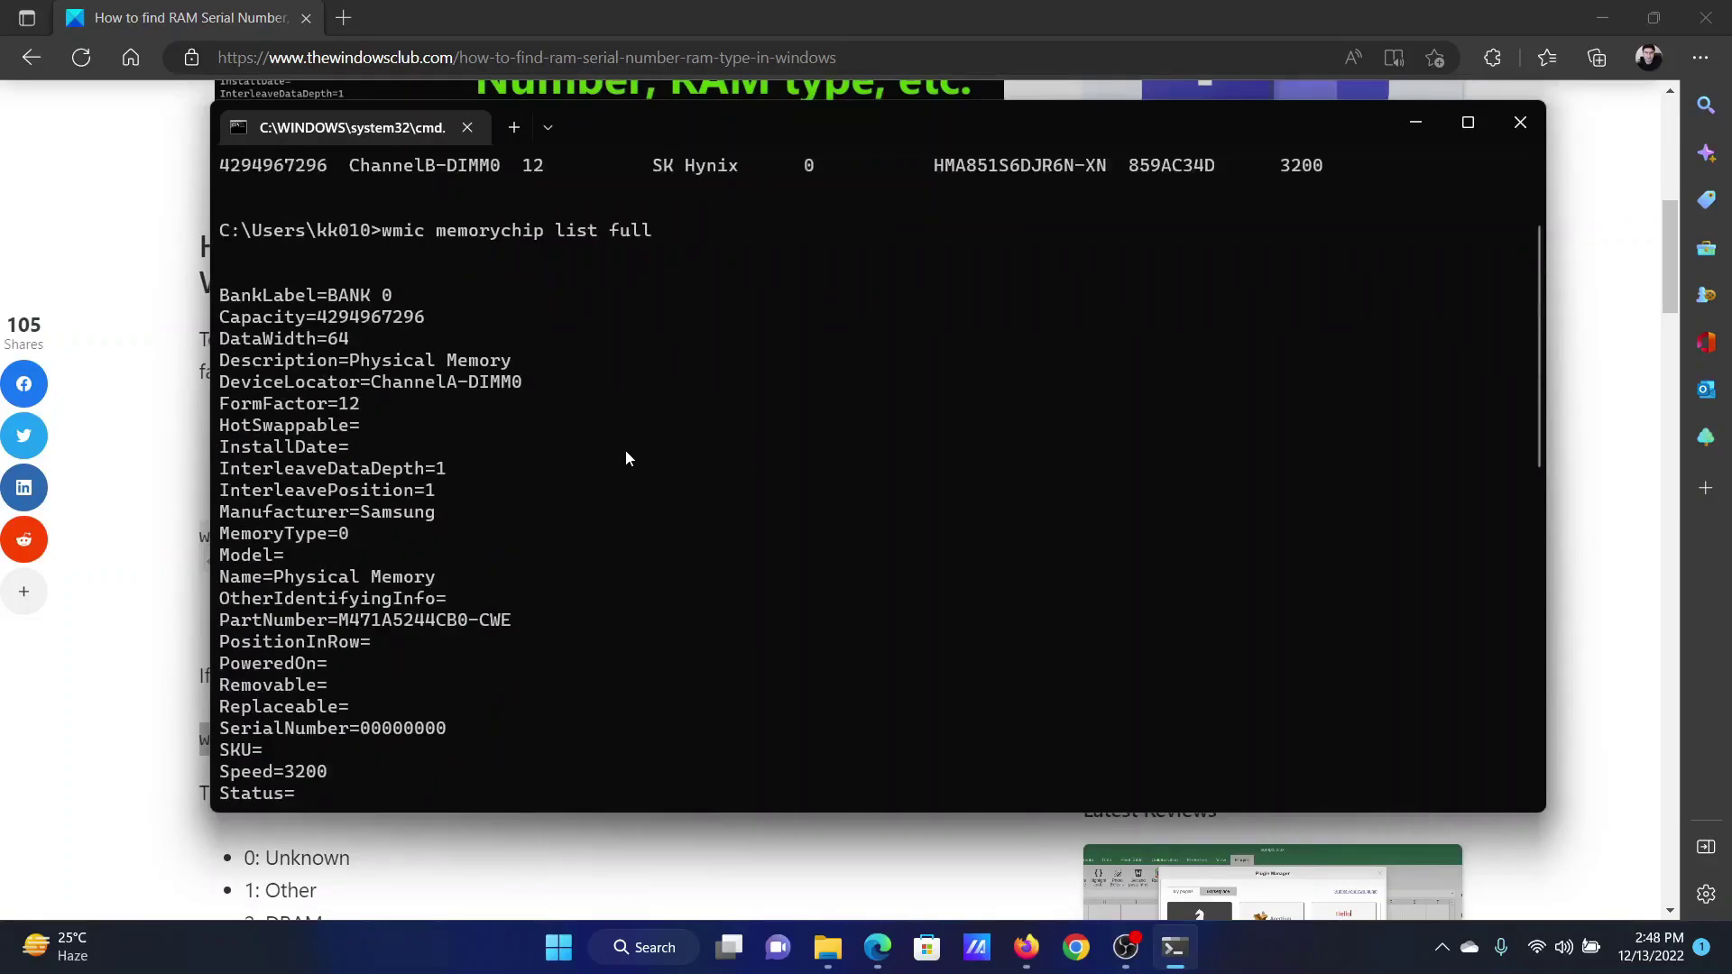
{"action": "scroll", "coordinate": [627, 450], "scroll_direction": "up", "scroll_amount": 2}
{"action": "scroll", "coordinate": [625, 449], "scroll_direction": "down", "scroll_amount": 3}
{"action": "scroll", "coordinate": [626, 450], "scroll_direction": "down", "scroll_amount": 3}
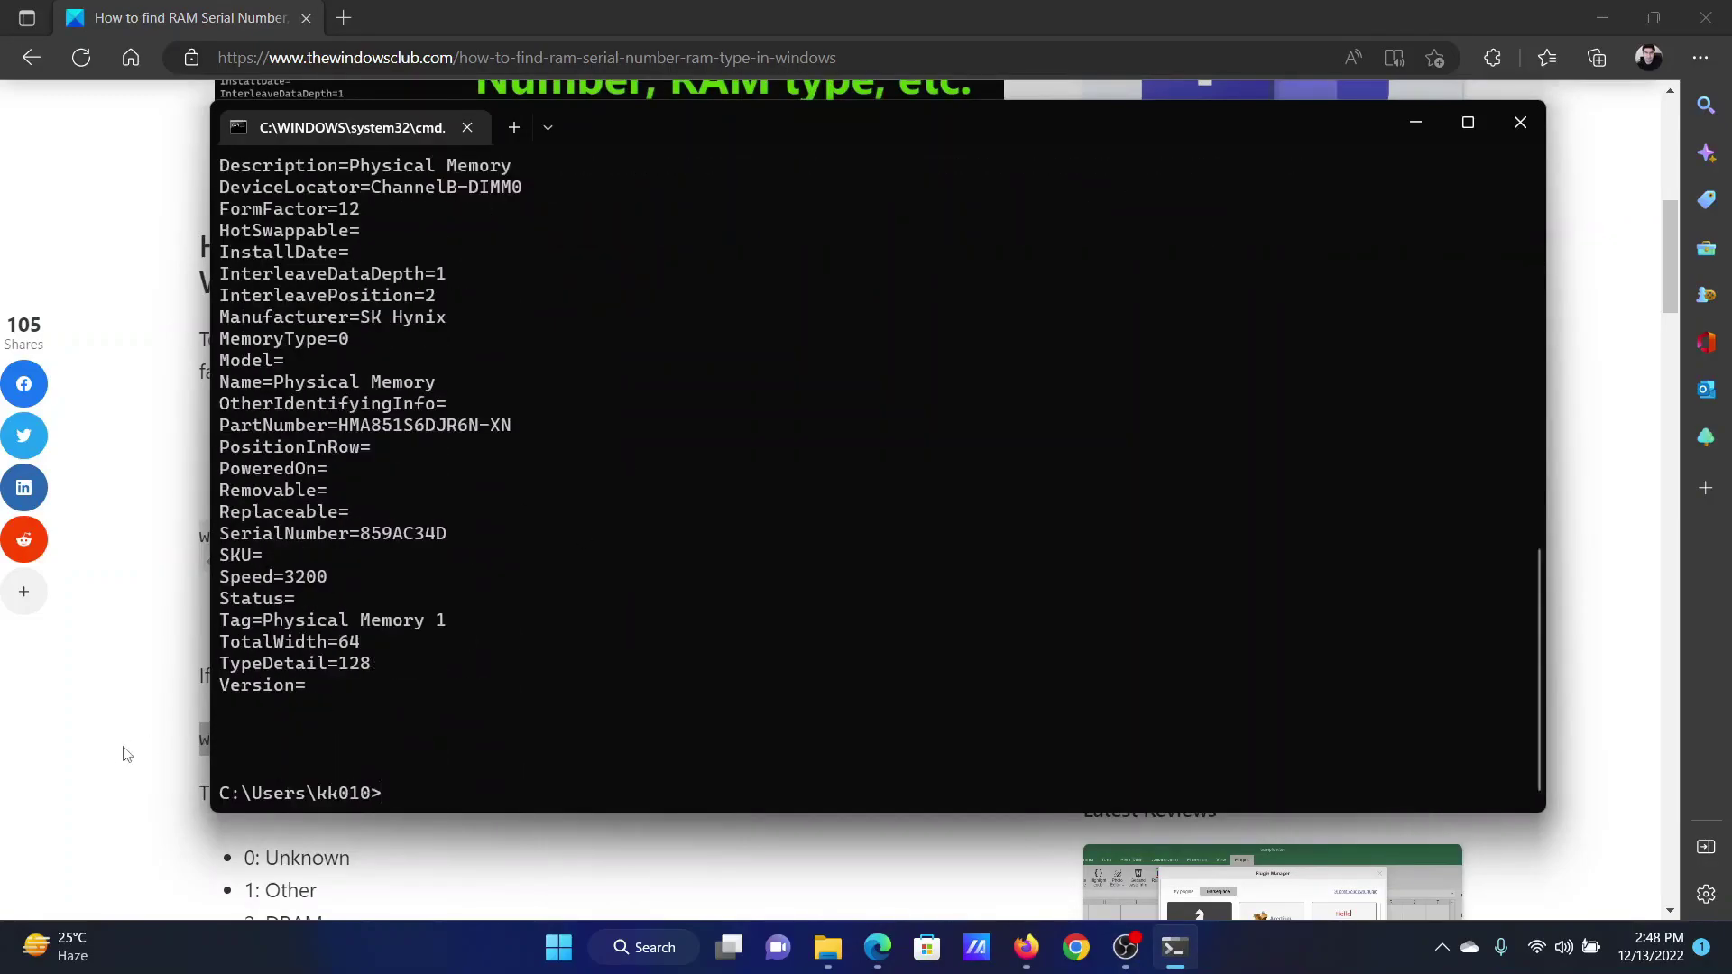
{"action": "left_click", "coordinate": [94, 772]}
{"action": "scroll", "coordinate": [555, 626], "scroll_direction": "up", "scroll_amount": 10}
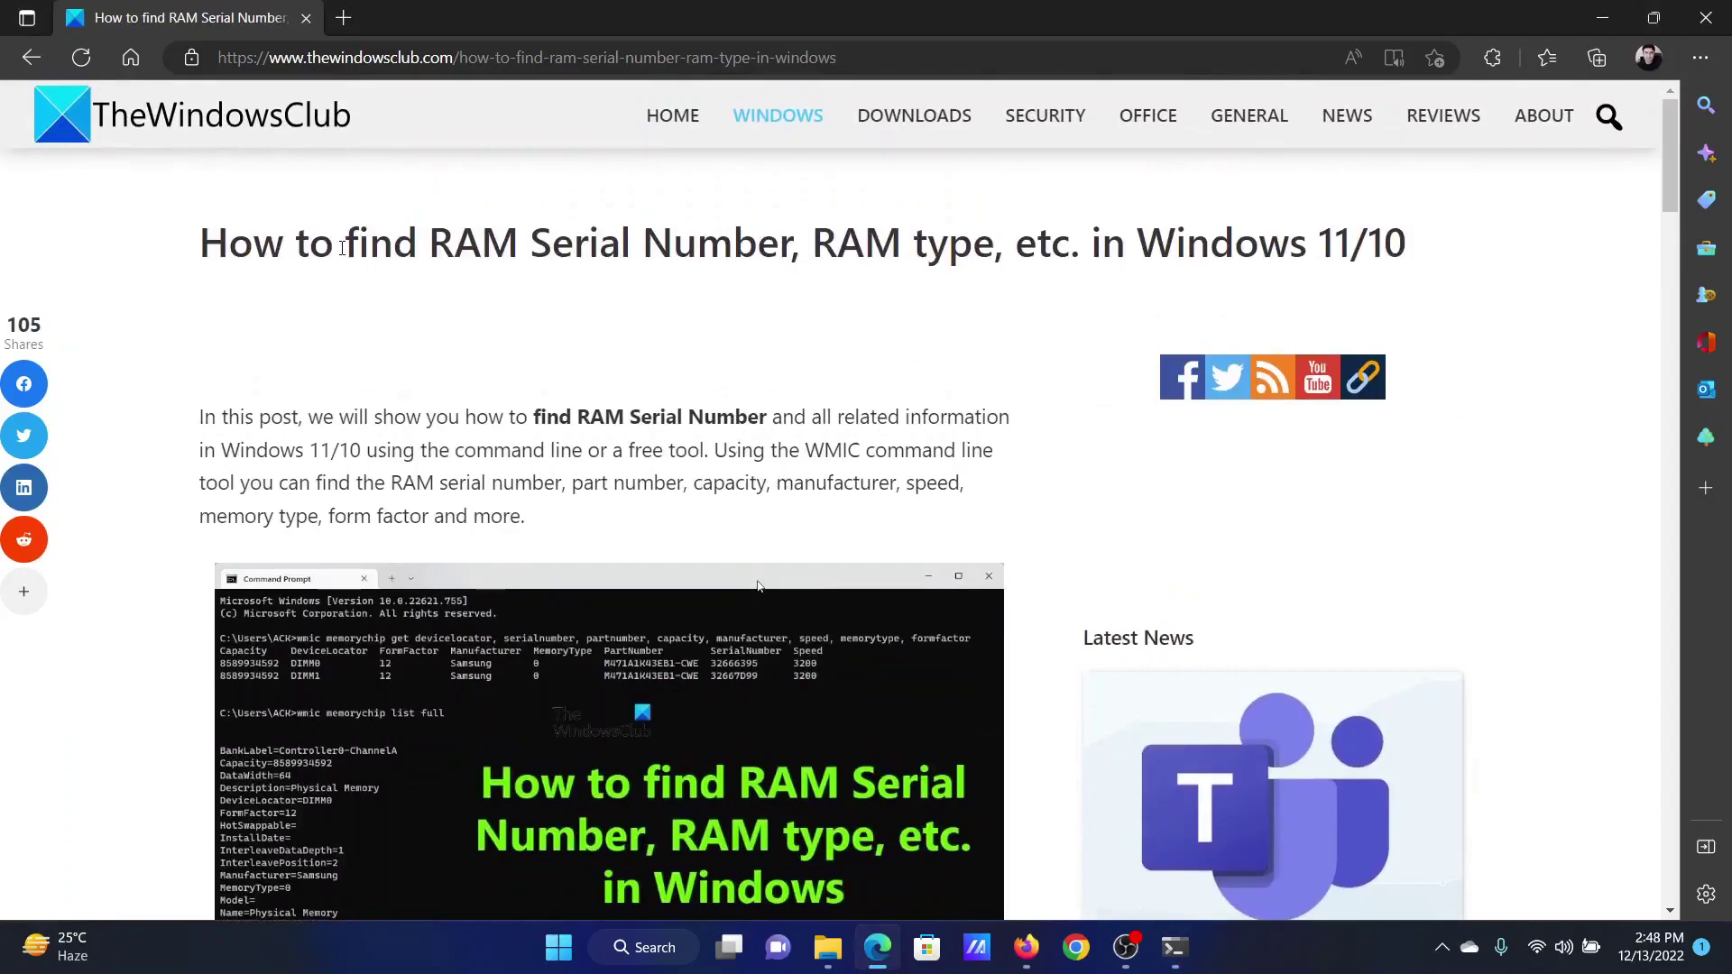
{"action": "left_click_drag", "start_coordinate": [343, 241], "coordinate": [758, 244]}
{"action": "left_click", "coordinate": [722, 418]}
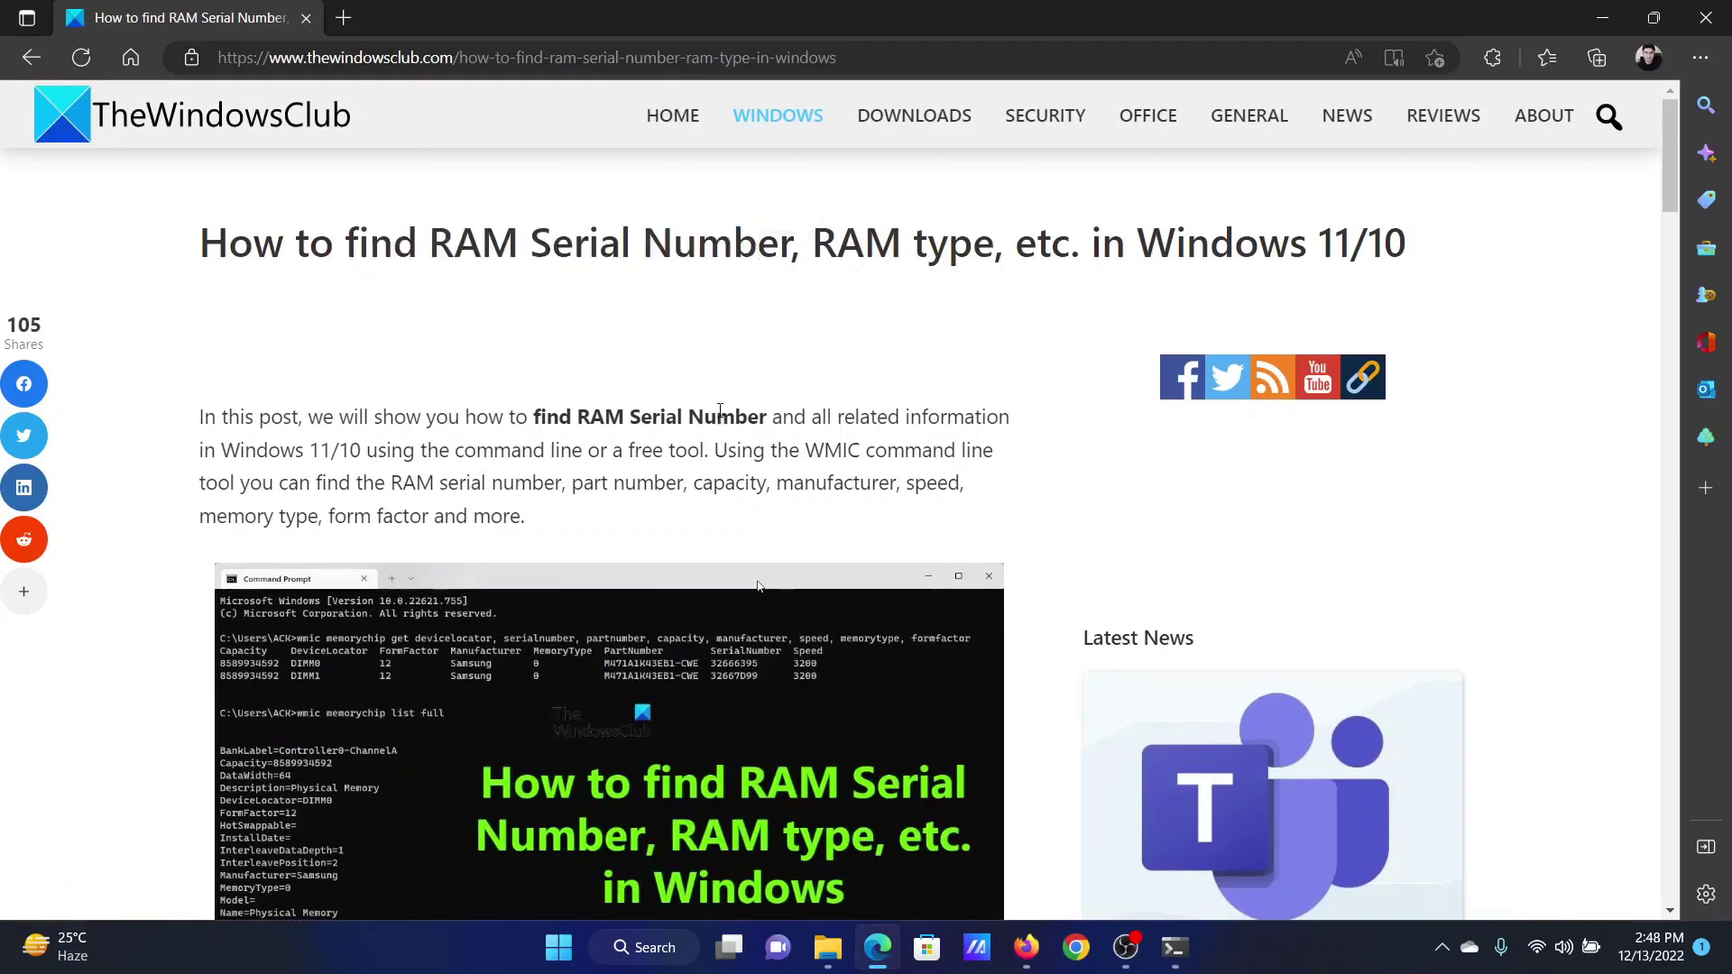